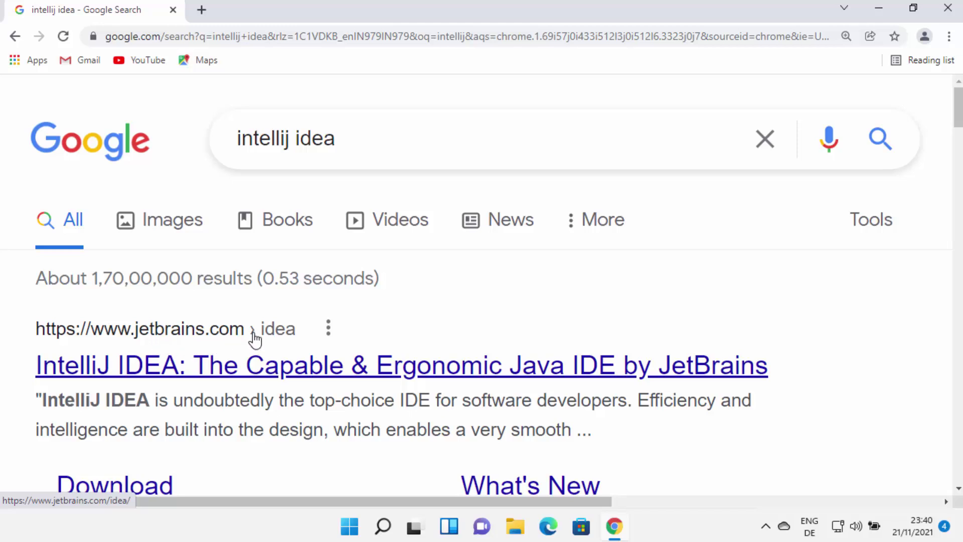
Open the JetBrains IntelliJ IDEA page from the top Google result
{"action": "left_click", "coordinate": [241, 380]}
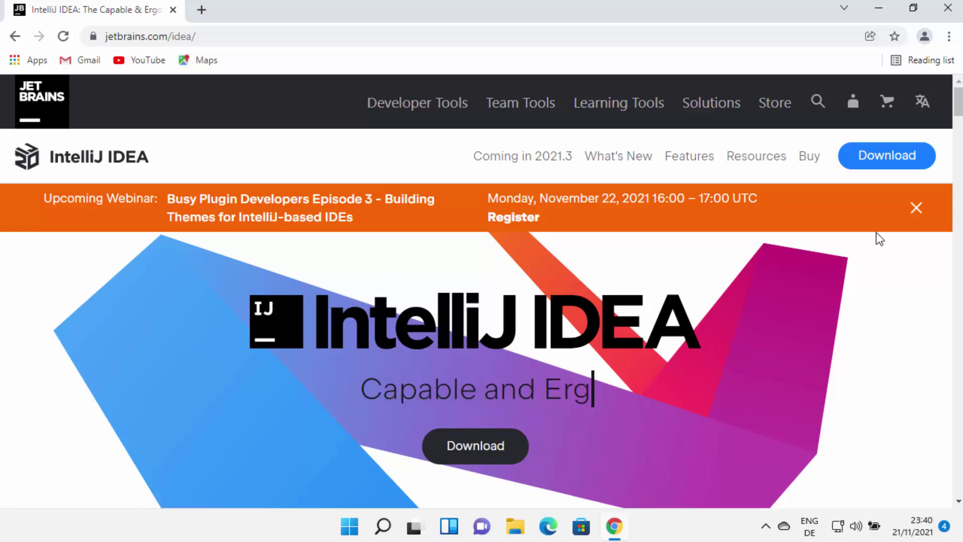
Dismiss the webinar and cookie notices and go to the IntelliJ IDEA Windows download page
{"action": "left_click", "coordinate": [916, 208]}
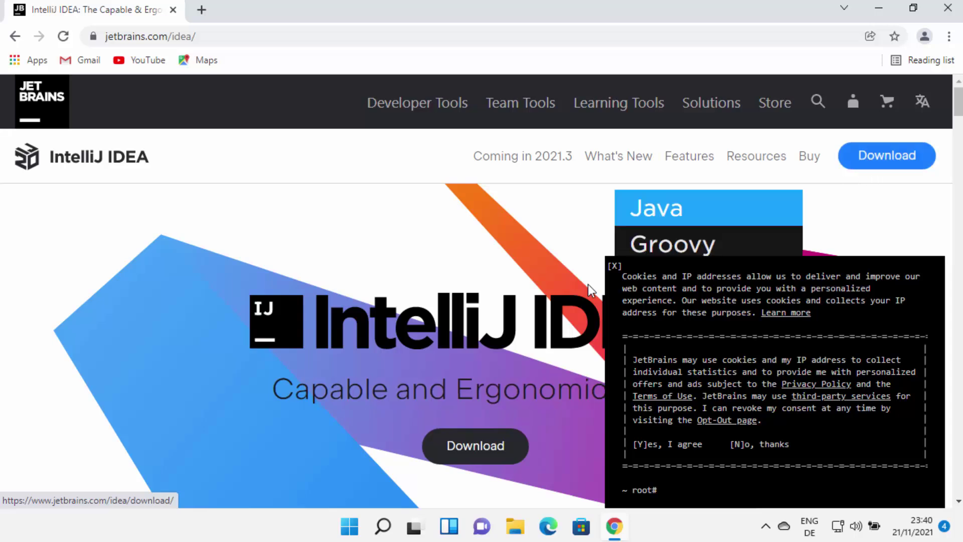
{"action": "left_click", "coordinate": [614, 265]}
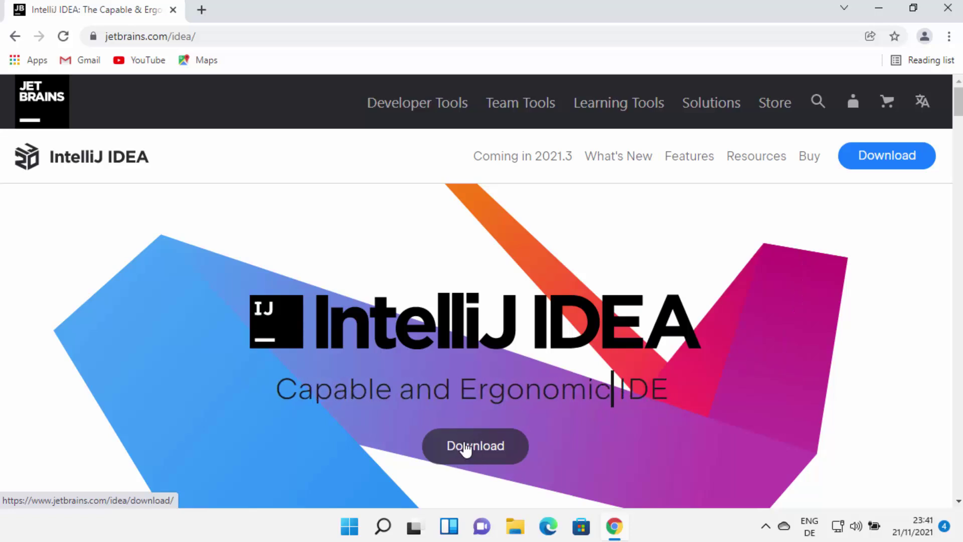
{"action": "scroll", "coordinate": [518, 374], "scroll_direction": "down", "scroll_amount": 1}
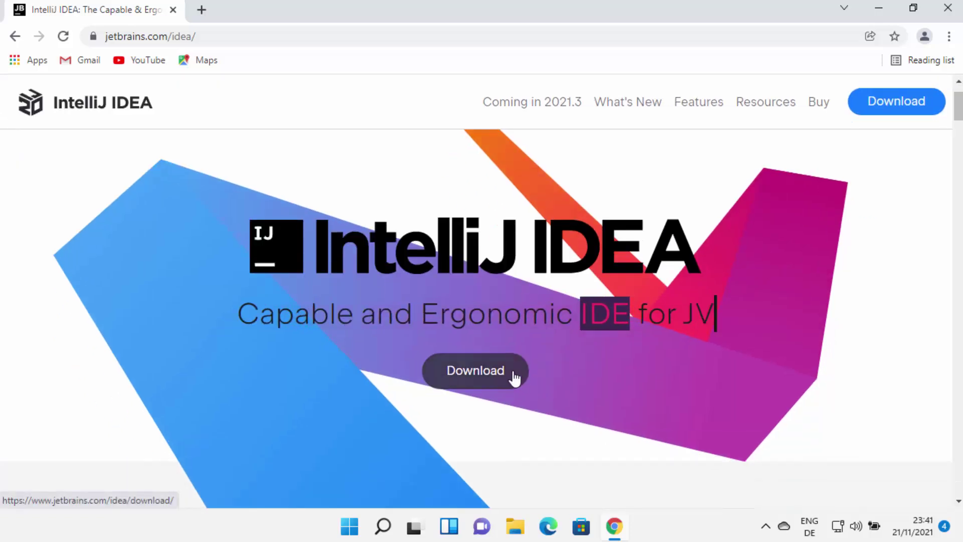
{"action": "left_click", "coordinate": [486, 386]}
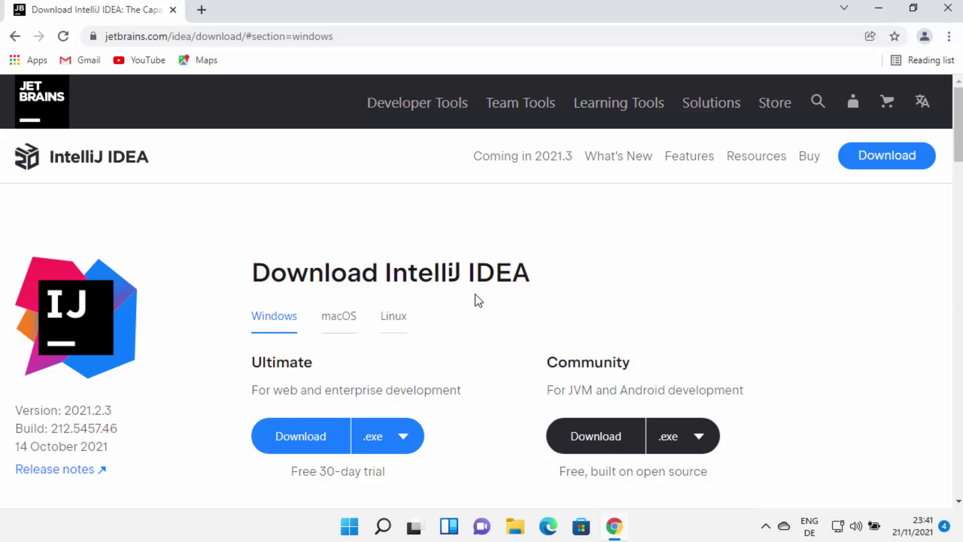
{"action": "double_click", "coordinate": [281, 364]}
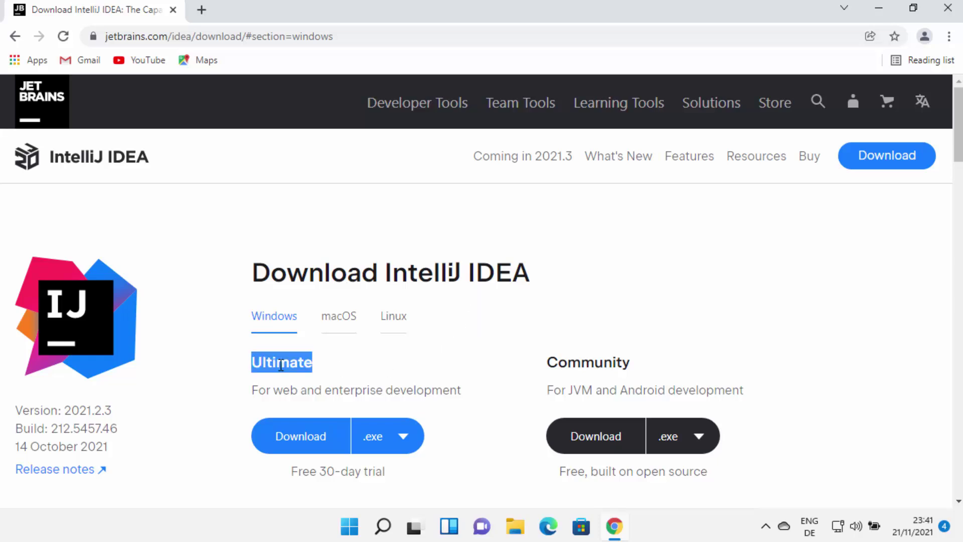
Highlight the Ultimate and Community edition headings to compare the two downloads
{"action": "left_click", "coordinate": [281, 363]}
{"action": "double_click", "coordinate": [294, 369]}
{"action": "double_click", "coordinate": [555, 363]}
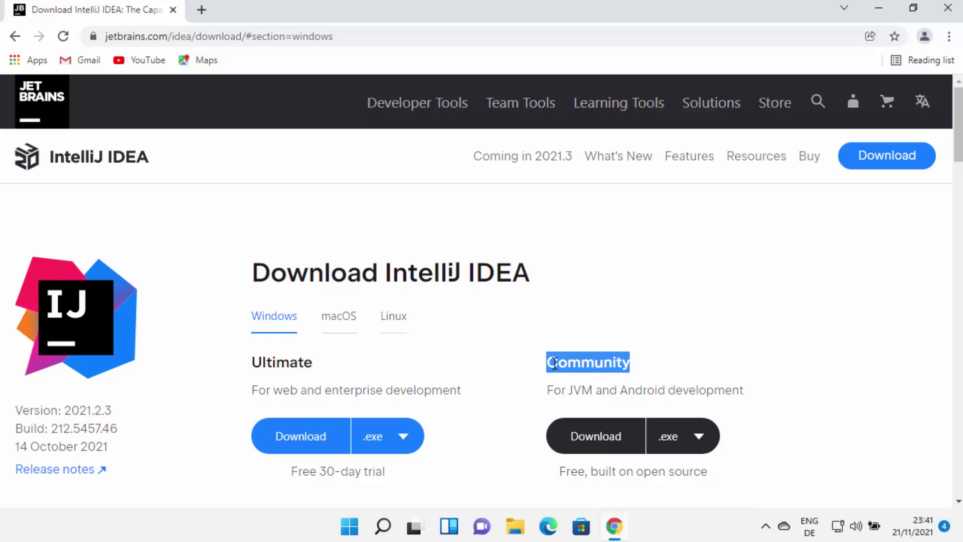
{"action": "left_click", "coordinate": [520, 393]}
{"action": "double_click", "coordinate": [566, 363]}
Download the Community installer ideaIC-2021.2.3.exe and run it from the download bar
{"action": "left_click", "coordinate": [595, 442]}
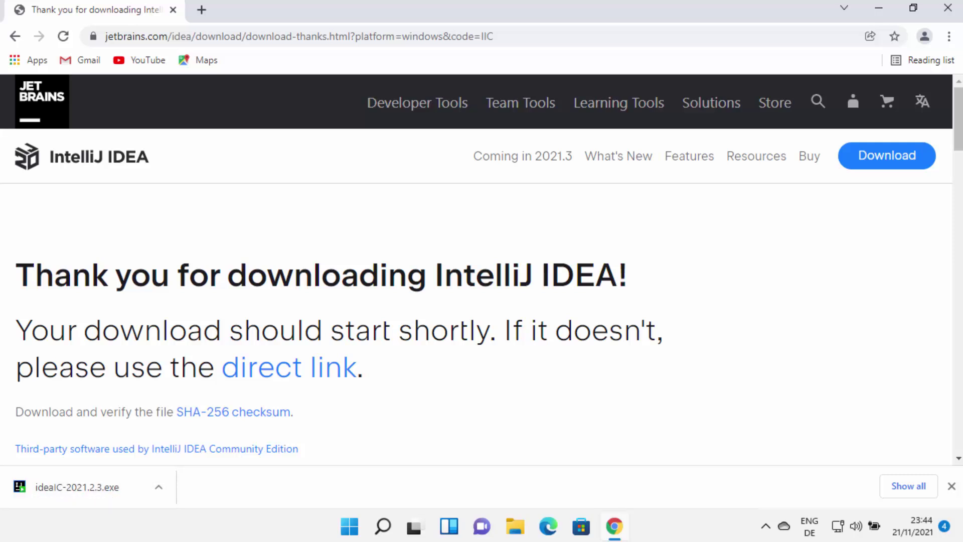
{"action": "left_click", "coordinate": [123, 501]}
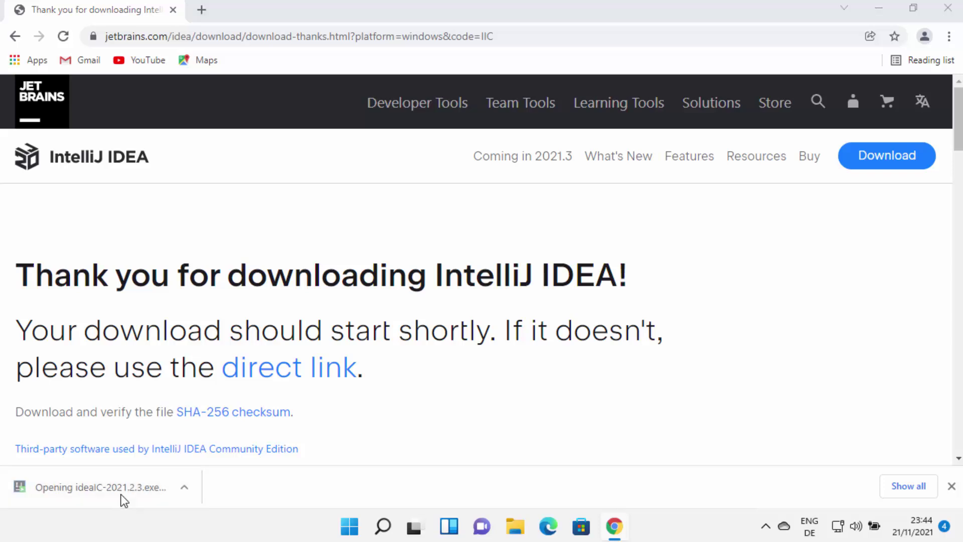
{"action": "left_click", "coordinate": [878, 8]}
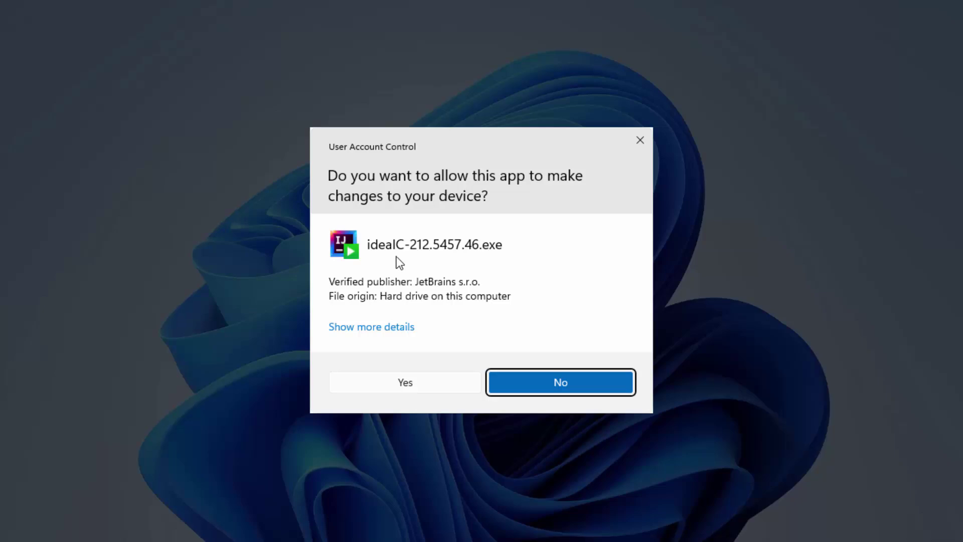
Approve the UAC prompt and accept the default install location and installation options
{"action": "left_click", "coordinate": [393, 384]}
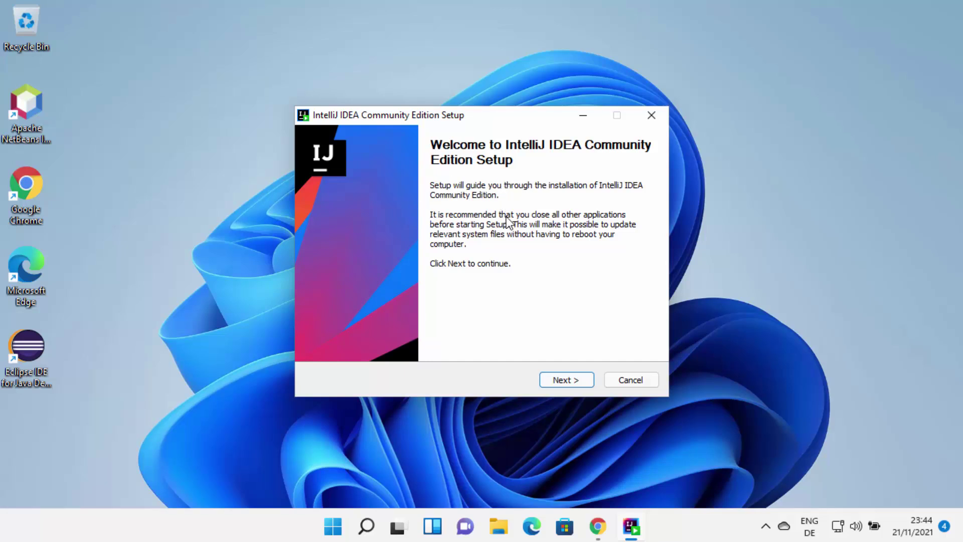
{"action": "left_click", "coordinate": [554, 380]}
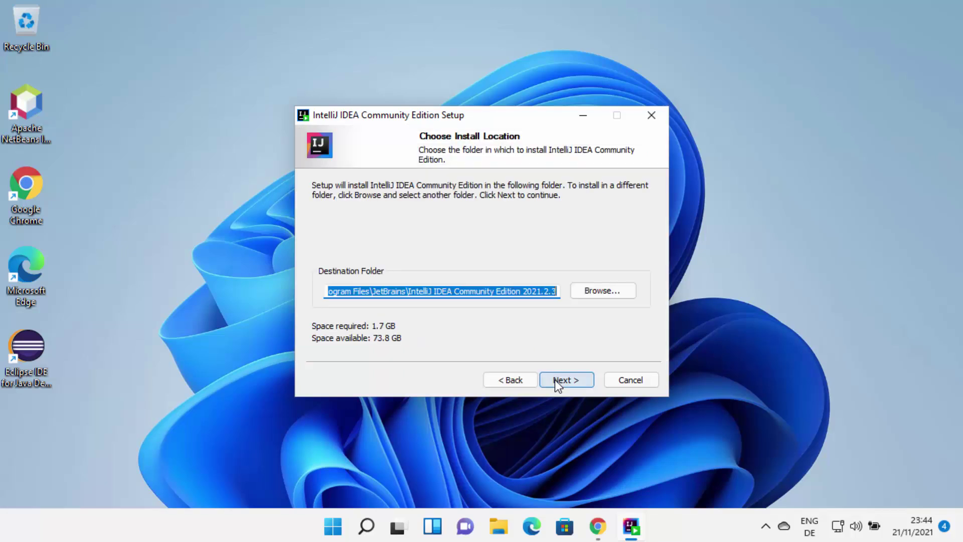
{"action": "left_click_drag", "start_coordinate": [424, 291], "coordinate": [451, 305]}
{"action": "left_click", "coordinate": [454, 291]}
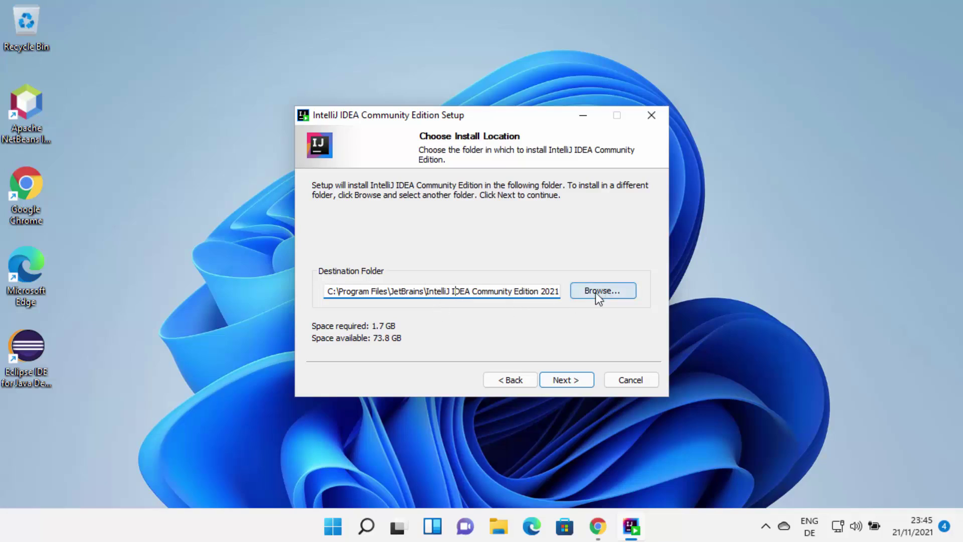
{"action": "left_click", "coordinate": [564, 380]}
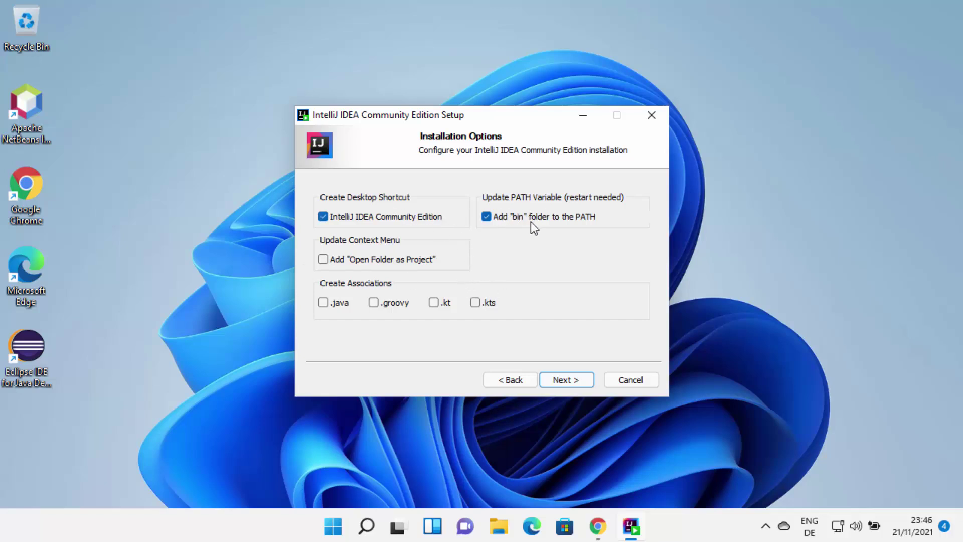
{"action": "left_click", "coordinate": [562, 378]}
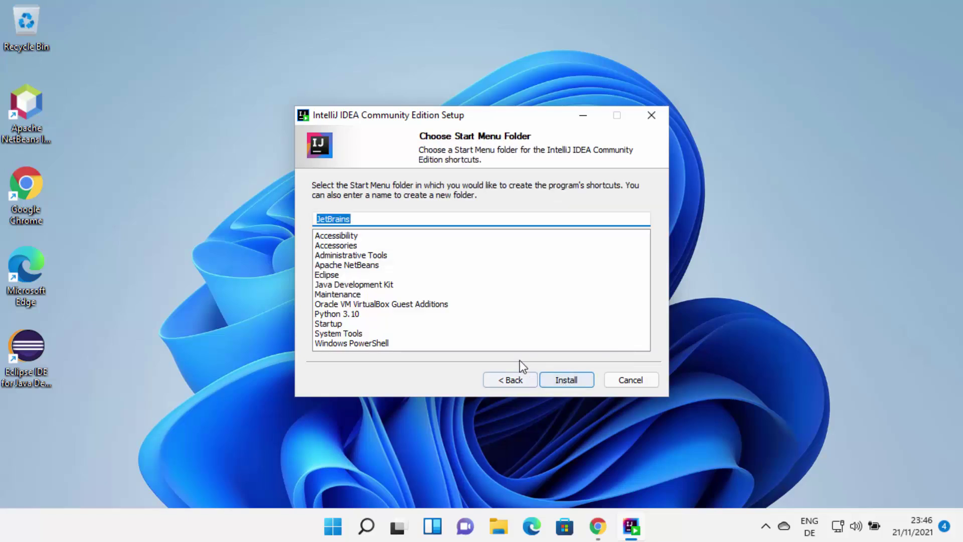
Install with the JetBrains Start Menu folder, view the log, and choose to reboot manually later
{"action": "left_click", "coordinate": [552, 381]}
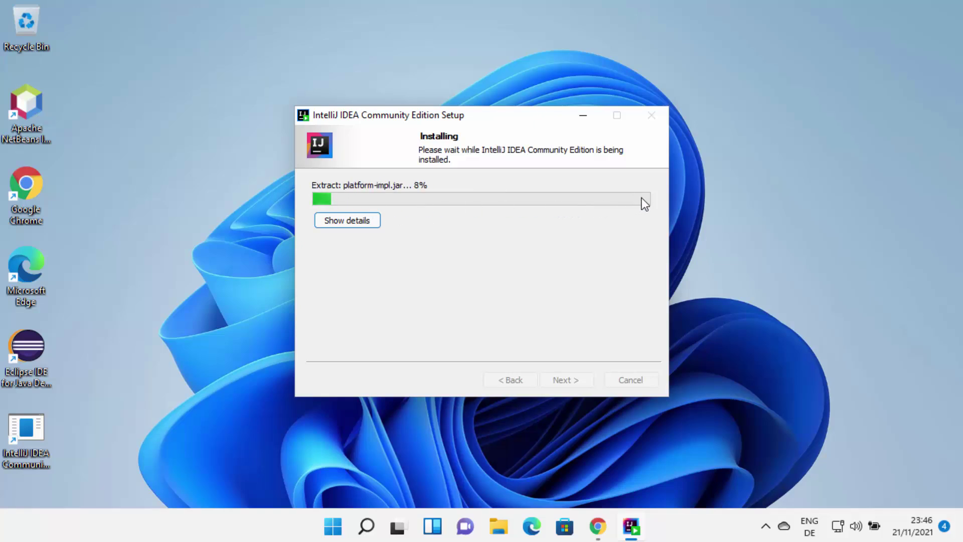
{"action": "left_click", "coordinate": [344, 229]}
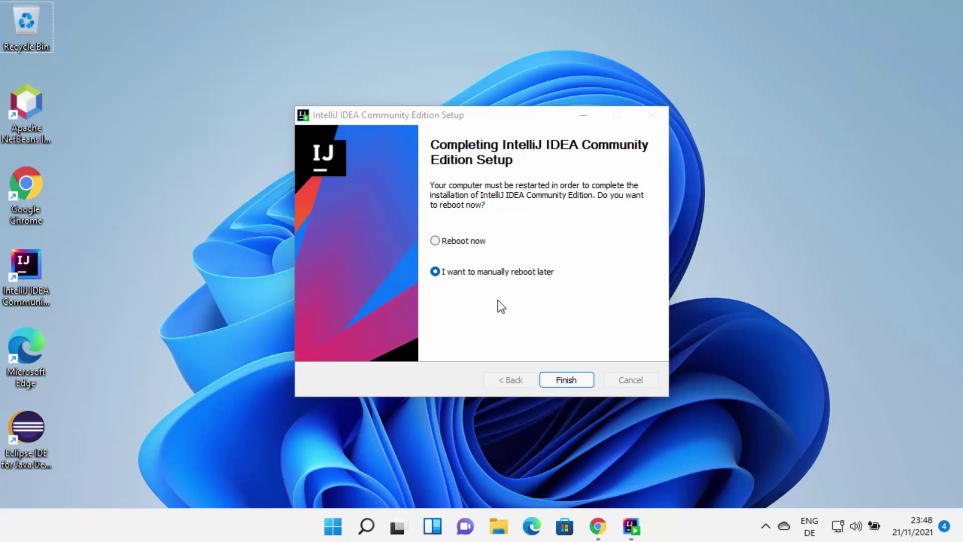
{"action": "left_click", "coordinate": [442, 242]}
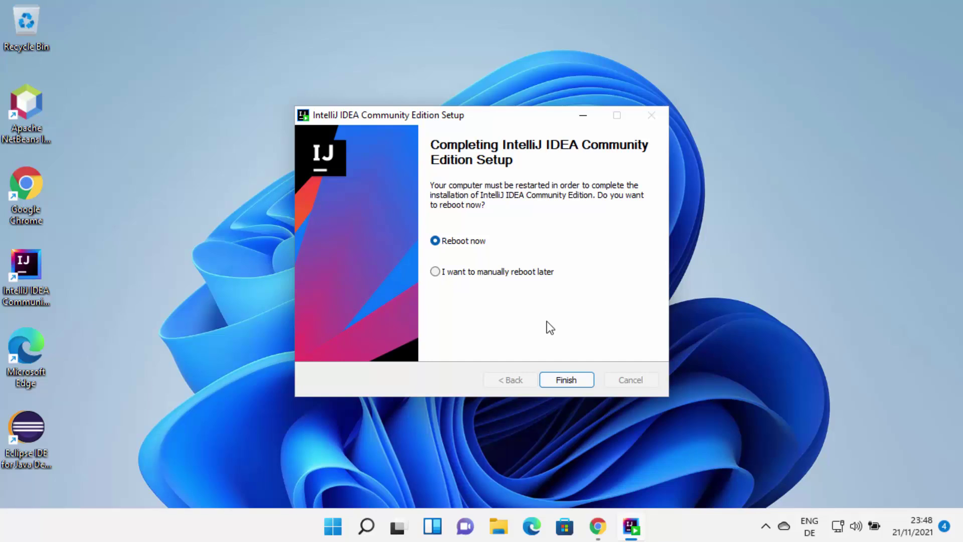
{"action": "left_click", "coordinate": [437, 273]}
Finish the installer and launch IntelliJ IDEA from its desktop shortcut
{"action": "left_click", "coordinate": [564, 380]}
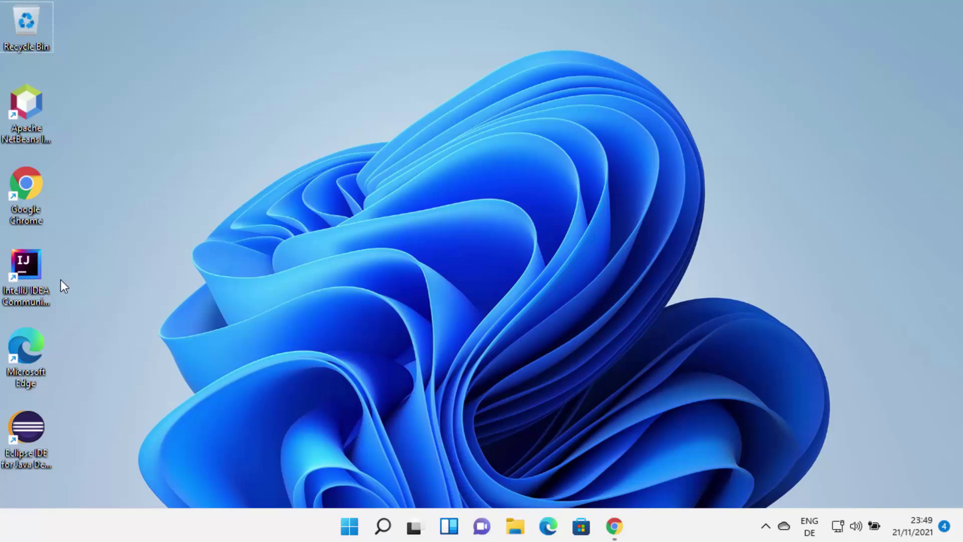
{"action": "double_click", "coordinate": [29, 267]}
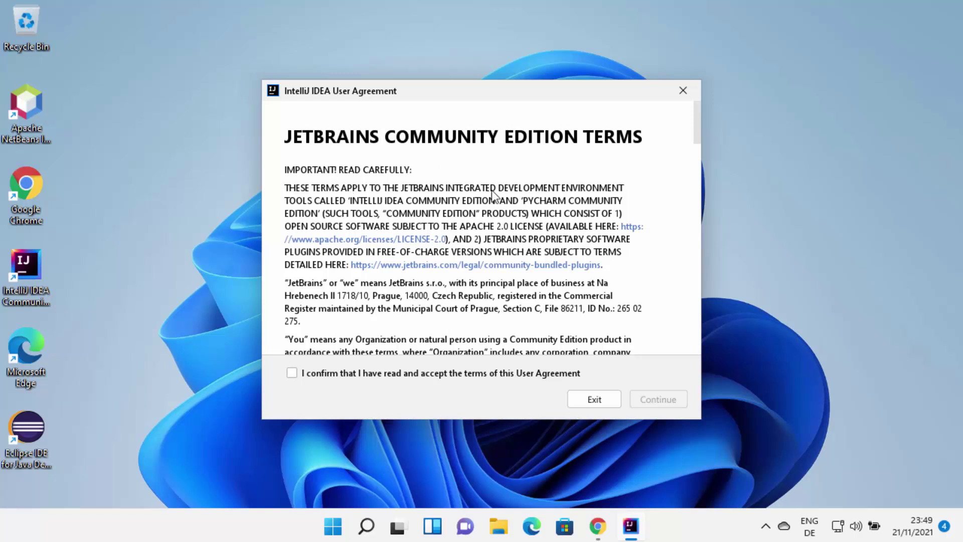
Scroll through and confirm the user agreement, then choose Don't Send for usage statistics
{"action": "scroll", "coordinate": [483, 246], "scroll_direction": "down", "scroll_amount": 10}
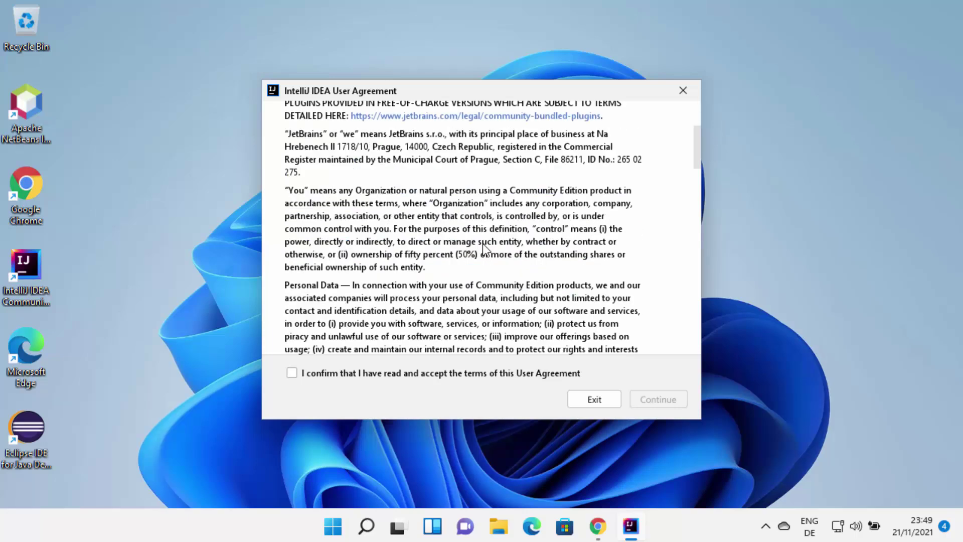
{"action": "scroll", "coordinate": [418, 308], "scroll_direction": "down", "scroll_amount": 15}
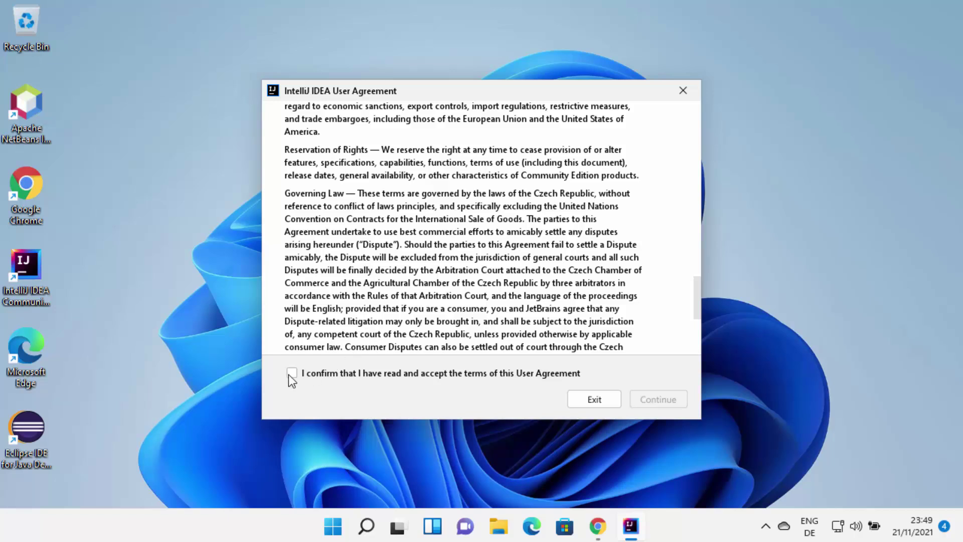
{"action": "left_click", "coordinate": [301, 377]}
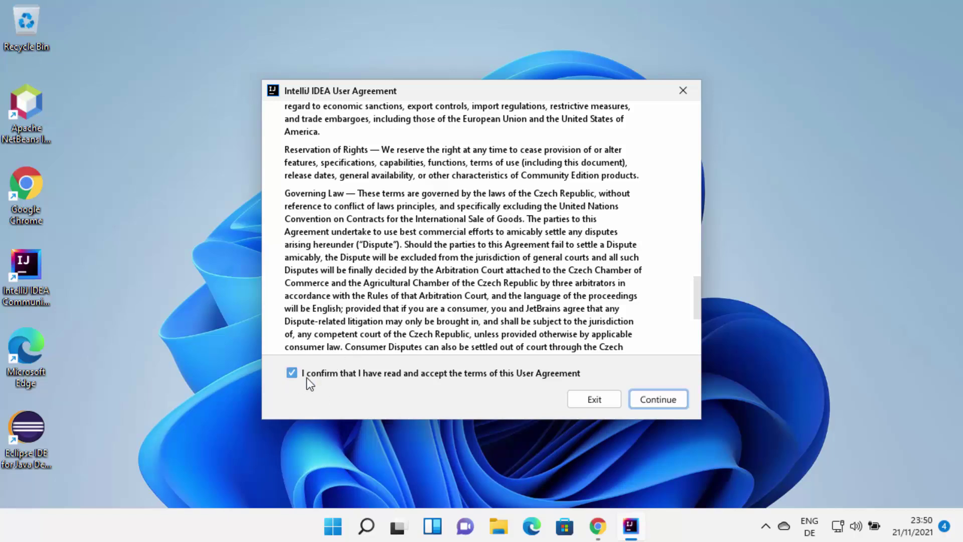
{"action": "left_click", "coordinate": [657, 398]}
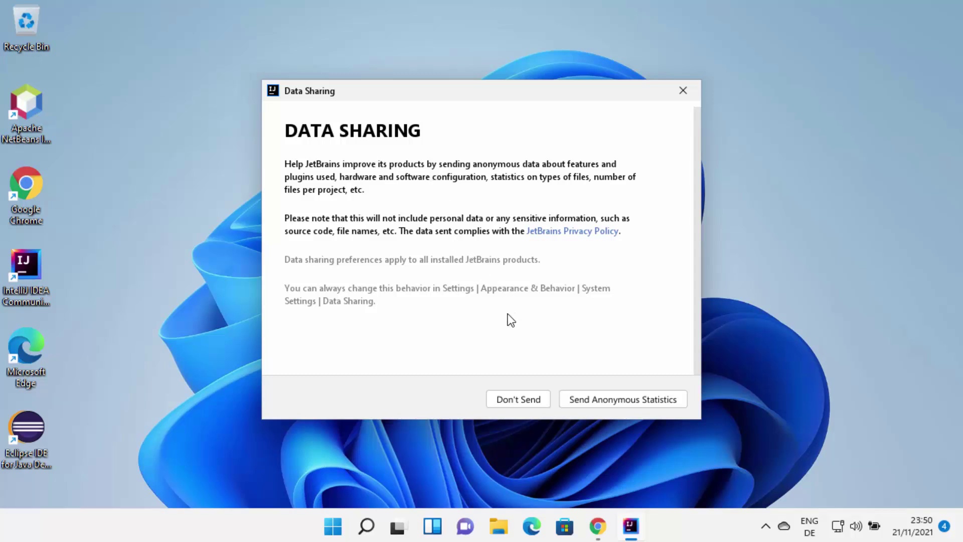
{"action": "left_click", "coordinate": [505, 400]}
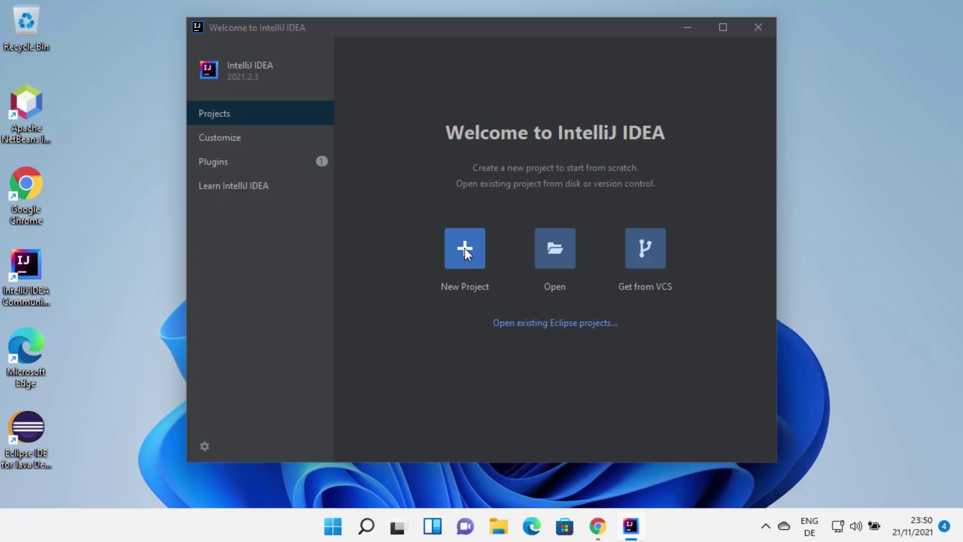
Open the New Project wizard from the Welcome screen
{"action": "left_click", "coordinate": [465, 276]}
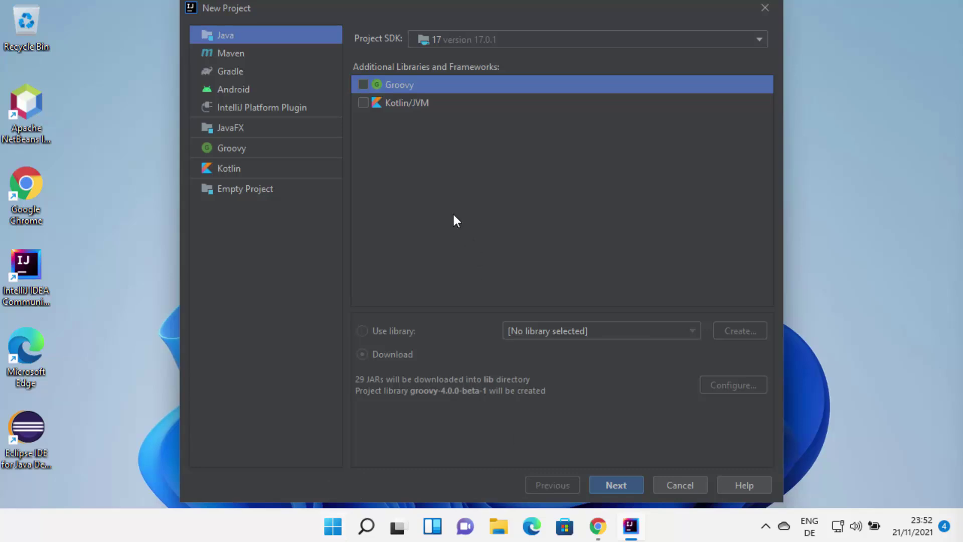
Select Java, add the Groovy library, keep Project SDK 17 (17.0.1), and move to the next page
{"action": "left_click", "coordinate": [251, 35]}
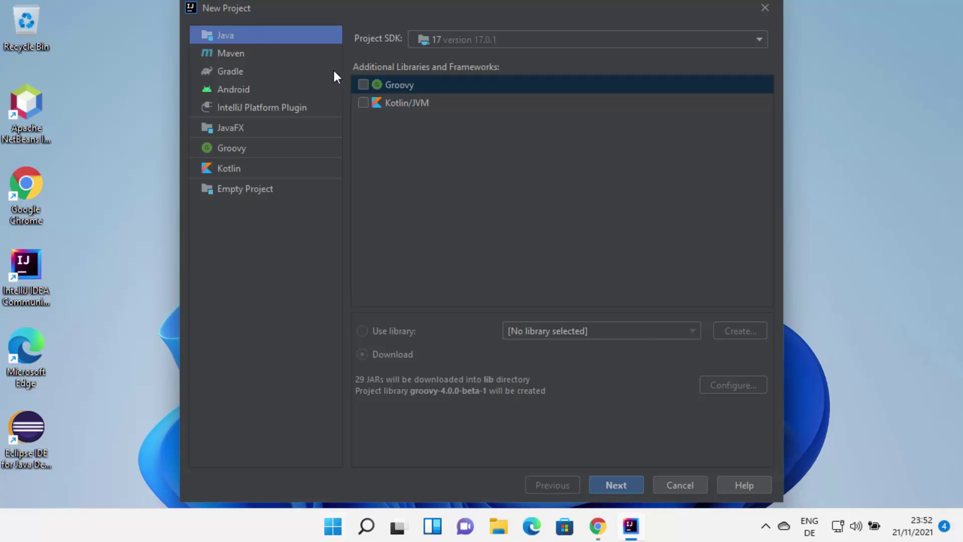
{"action": "left_click", "coordinate": [363, 83]}
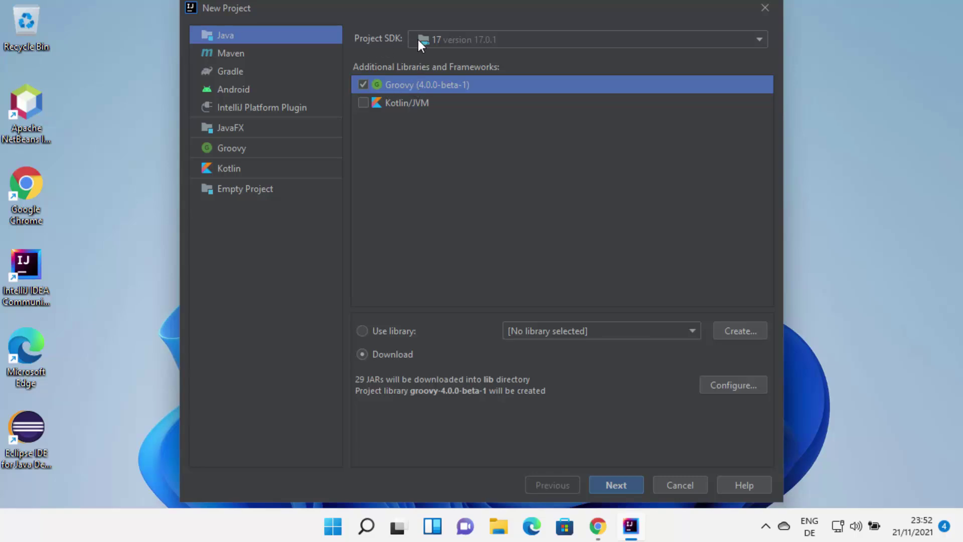
{"action": "left_click", "coordinate": [446, 41]}
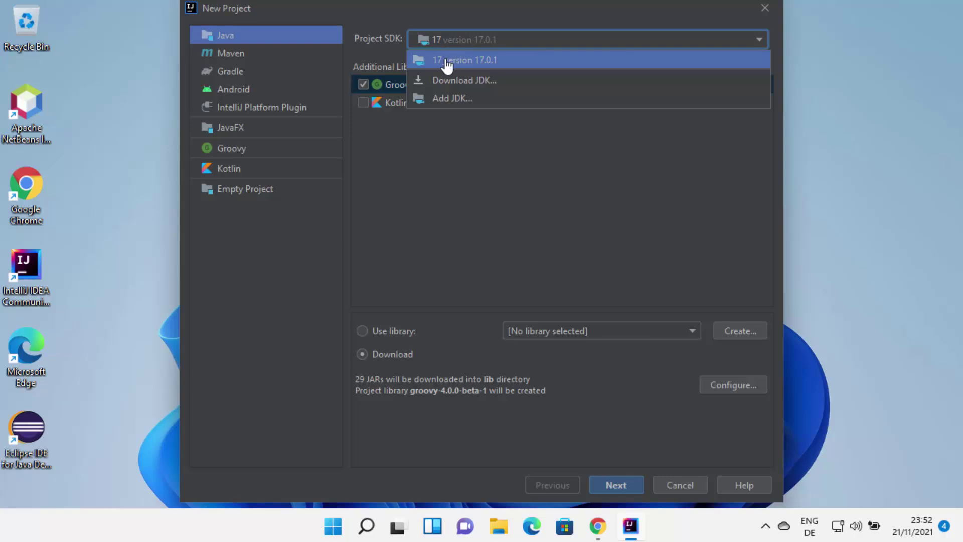
{"action": "left_click", "coordinate": [495, 61]}
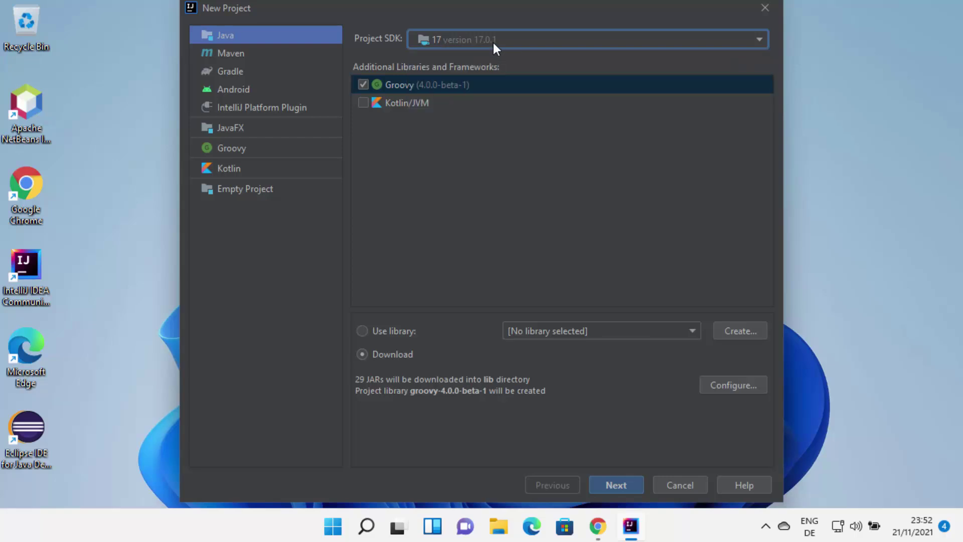
{"action": "left_click", "coordinate": [445, 40]}
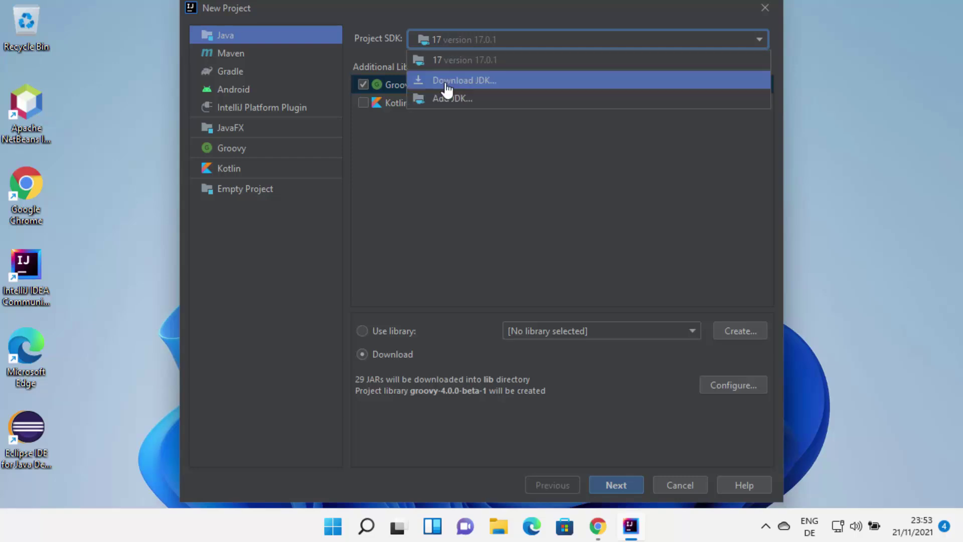
{"action": "left_click", "coordinate": [495, 64]}
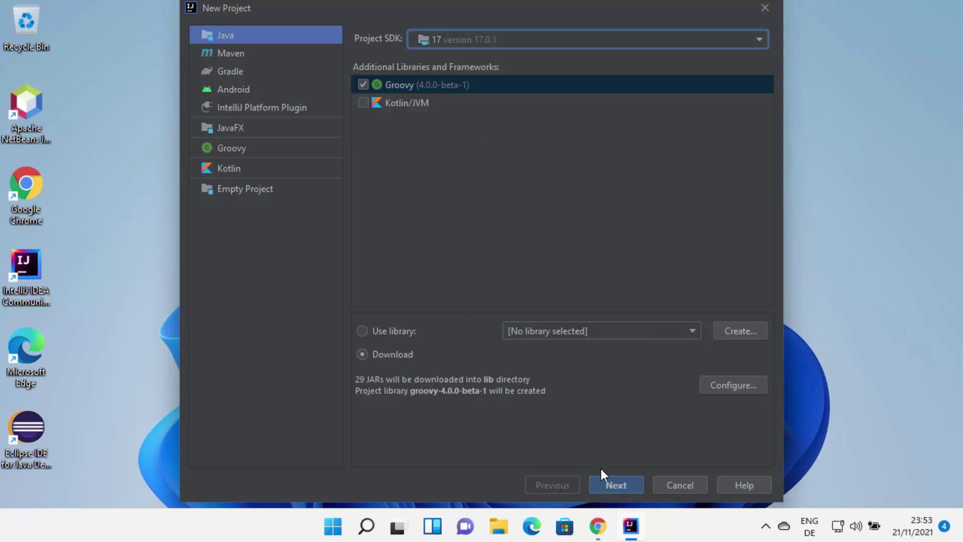
{"action": "left_click", "coordinate": [606, 481]}
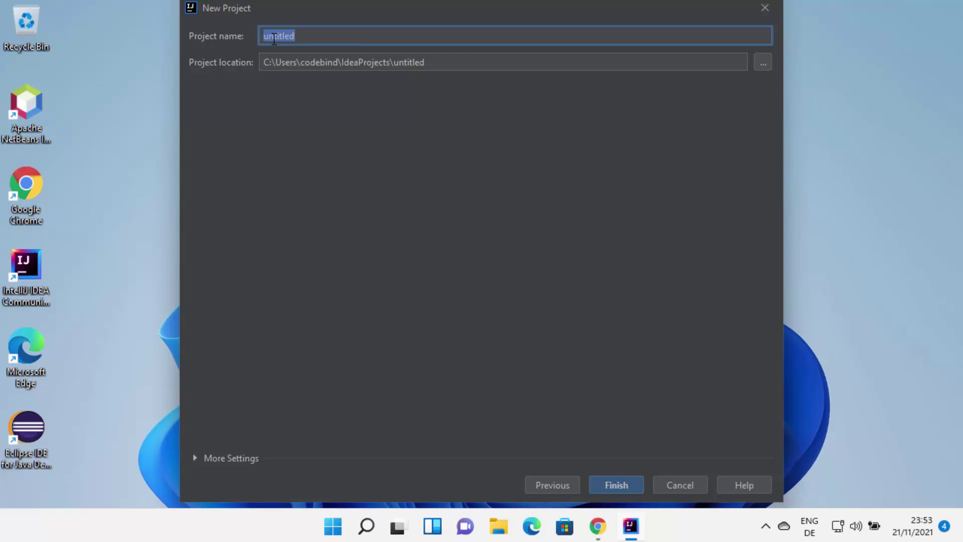
Name the project 'Hello', check its location path, and finish creating it
{"action": "type", "text": "Hello"}
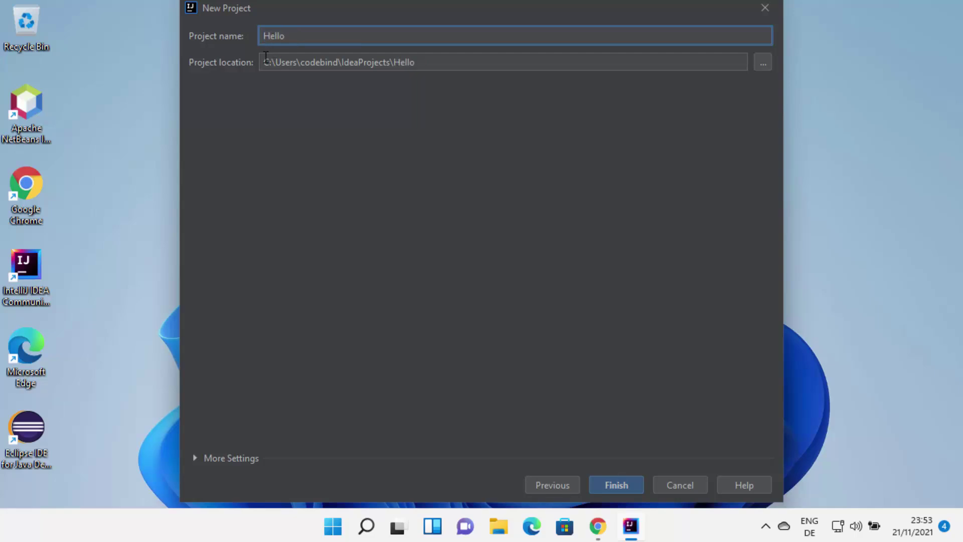
{"action": "left_click_drag", "start_coordinate": [265, 62], "coordinate": [446, 62]}
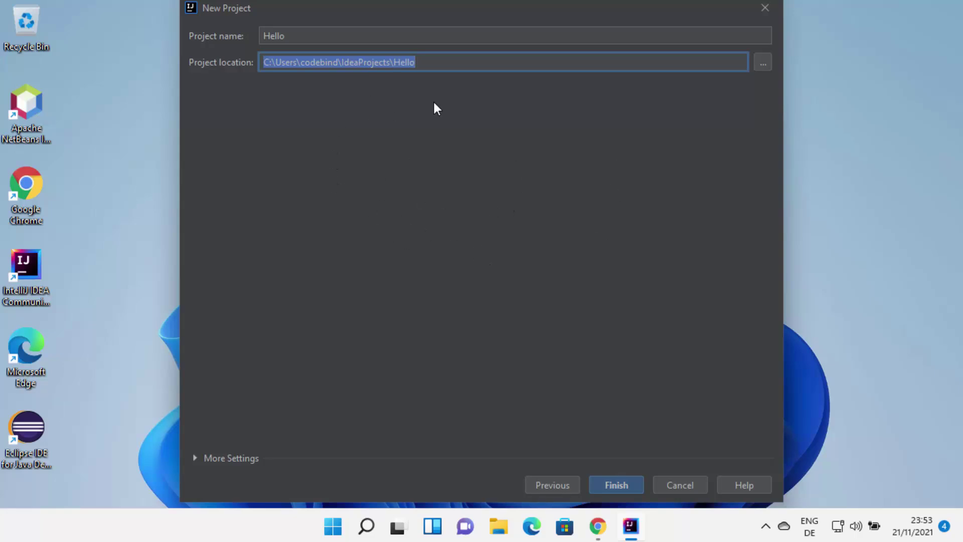
{"action": "left_click", "coordinate": [609, 483]}
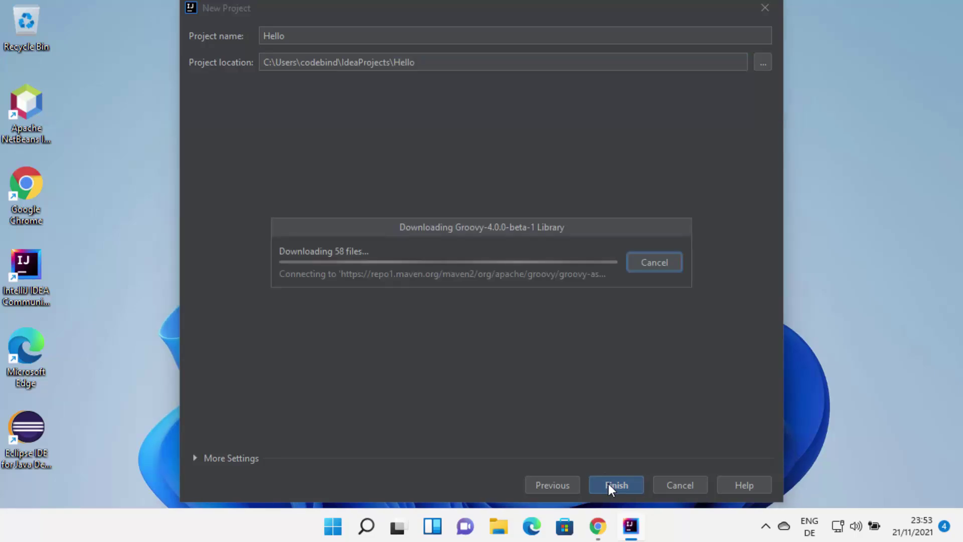